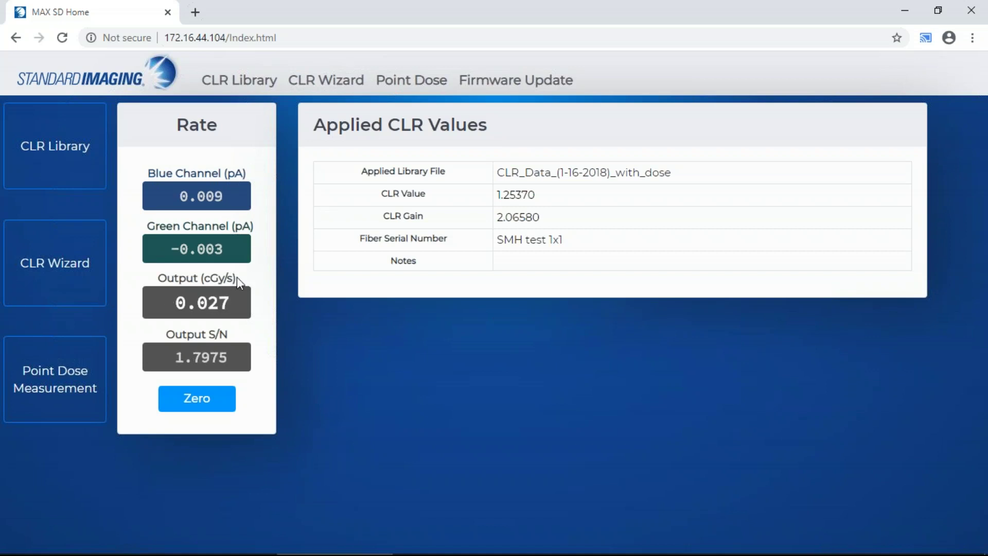
# Bring up the CLR Library with CLR_Data_(1-16-2018)_with_dose shown as the current entry.
pyautogui.doubleClick(396, 125)
pyautogui.click(507, 134)
pyautogui.moveTo(203, 278); pyautogui.dragTo(236, 279)
pyautogui.click(248, 282)
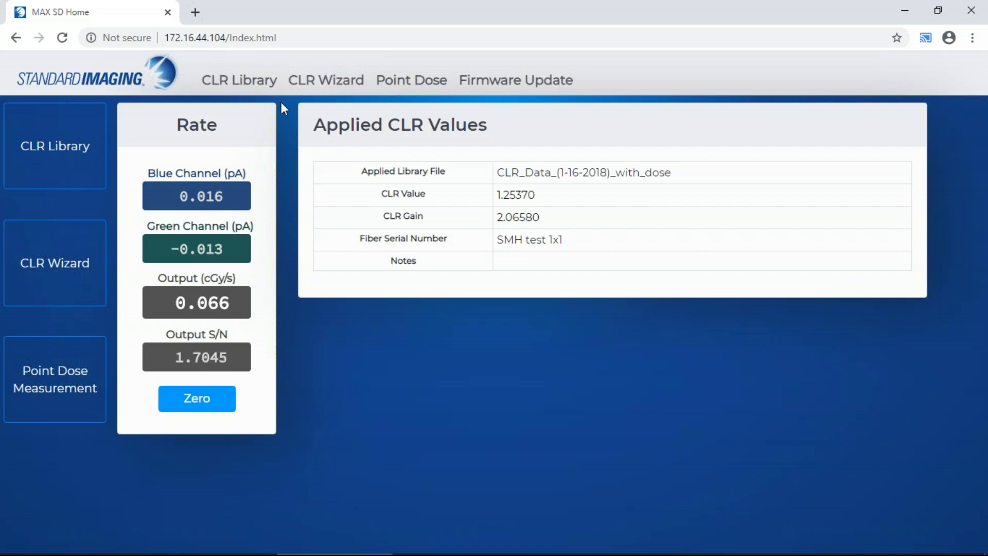
pyautogui.click(257, 83)
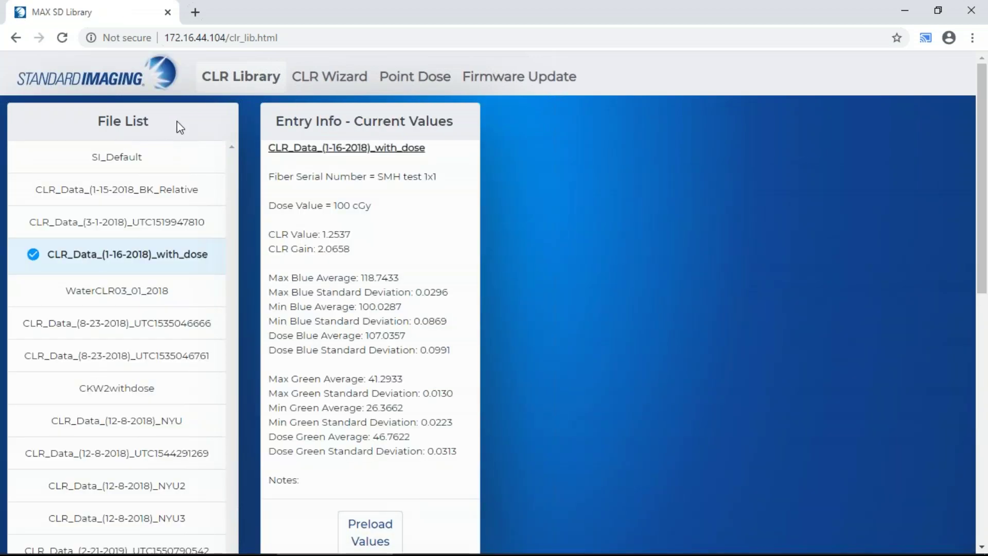
# In CLR Wizard Step 1, tick all three checks, set 2-second collection, and log a max-fiber reading.
pyautogui.click(329, 79)
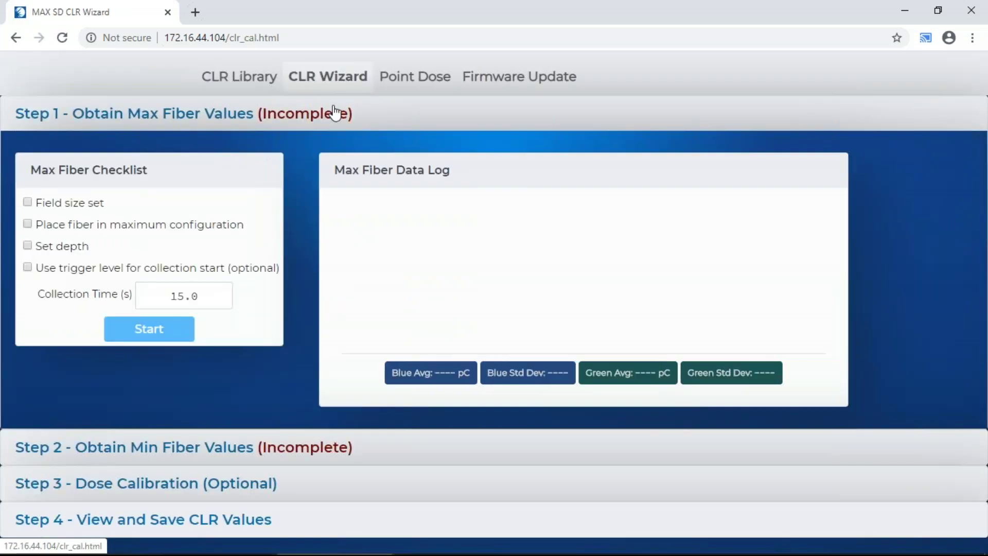
pyautogui.click(29, 202)
pyautogui.click(28, 223)
pyautogui.click(28, 246)
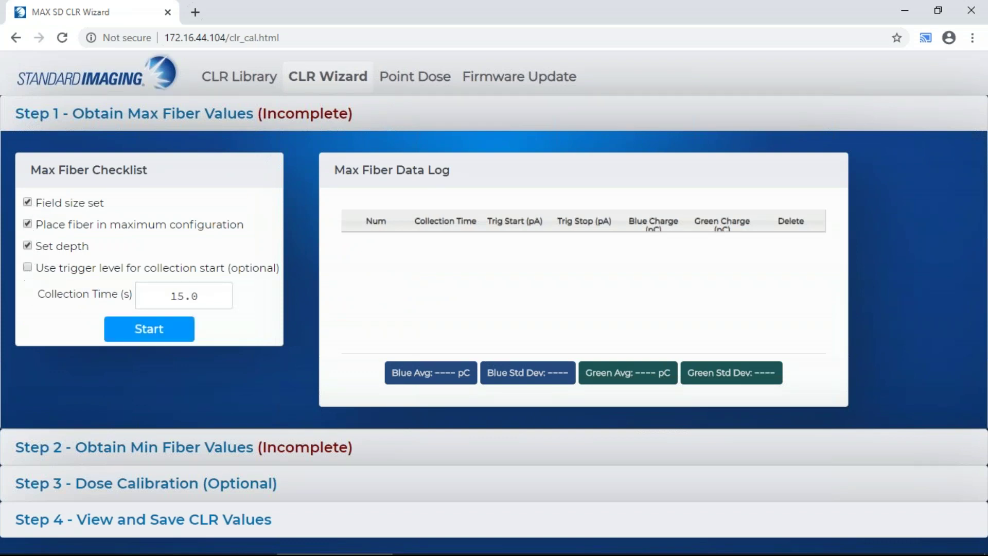
pyautogui.moveTo(184, 297); pyautogui.dragTo(162, 294)
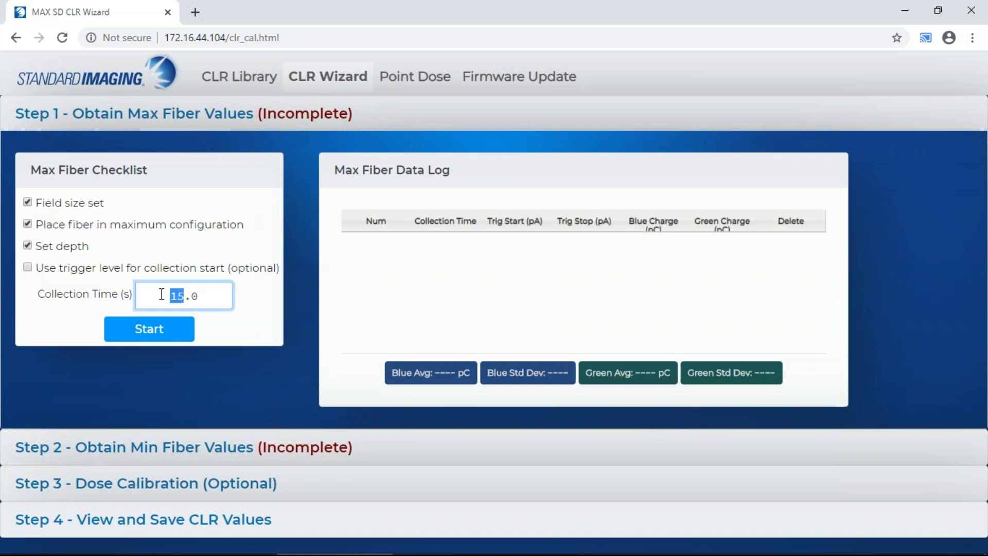
pyautogui.write('2')
pyautogui.click(170, 333)
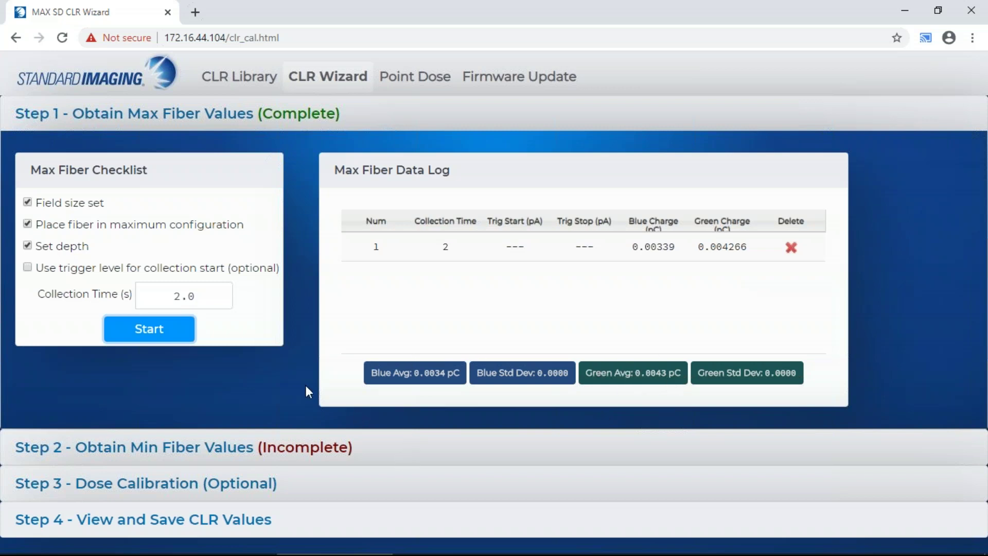
# In Step 2, tick field size, minimum configuration and depth, then log a 2-second min-fiber reading.
pyautogui.click(124, 451)
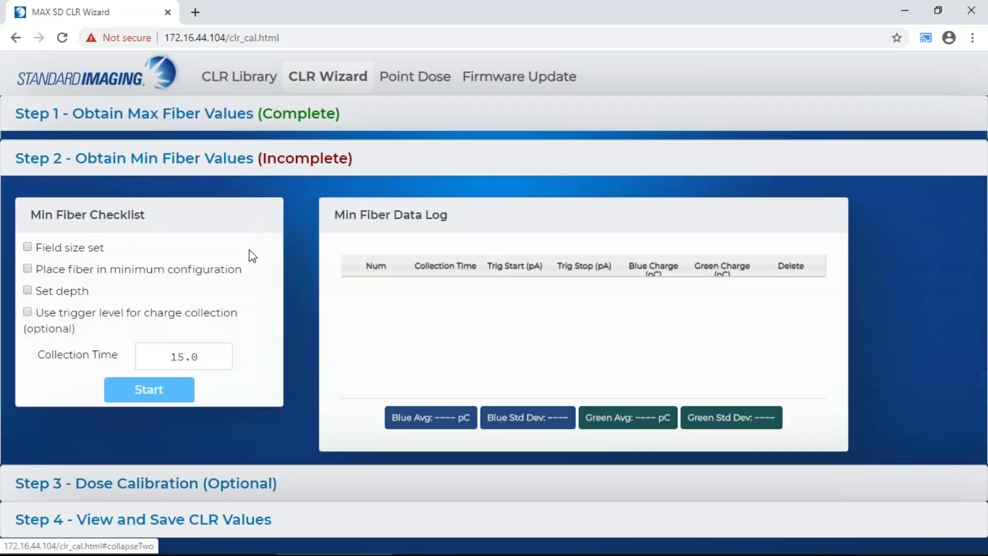
pyautogui.click(28, 239)
pyautogui.click(29, 261)
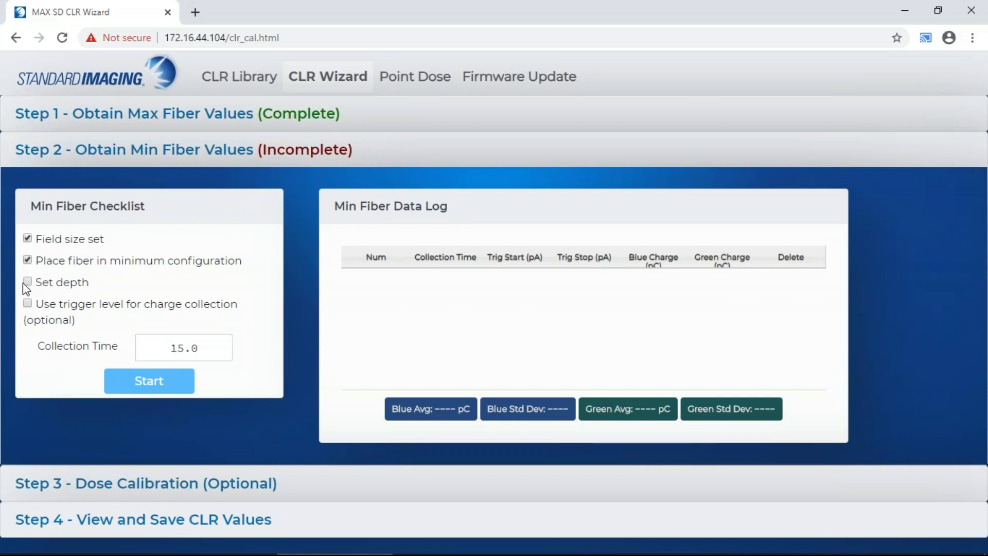
pyautogui.click(27, 282)
pyautogui.doubleClick(184, 348)
pyautogui.write('2')
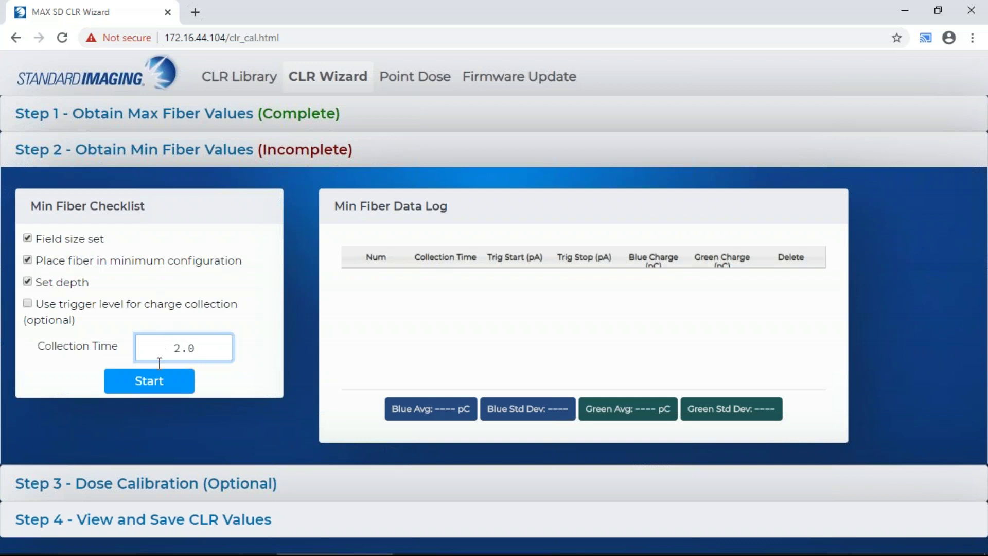
pyautogui.click(168, 386)
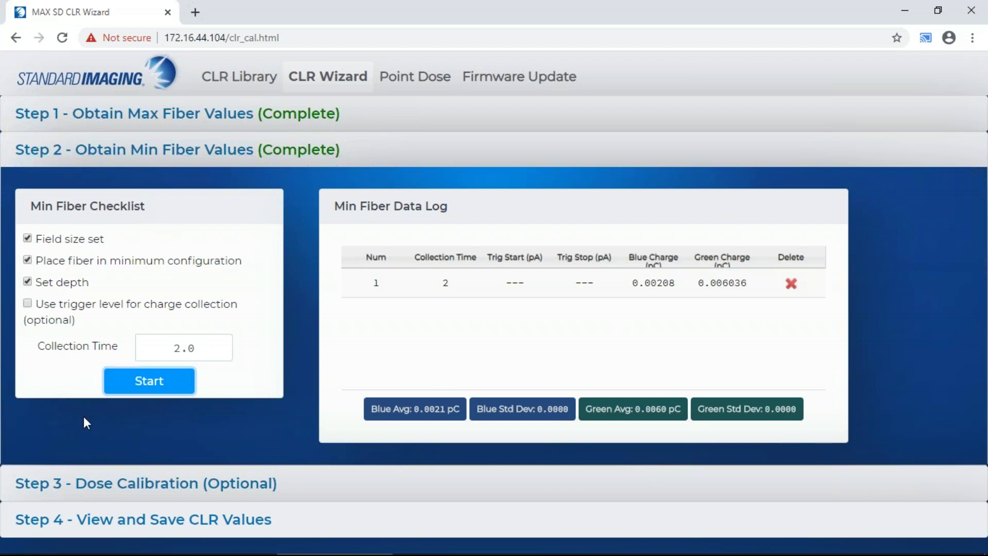
# Try enabling dose calibration with a 100 cGy reference and trigger-level collection start.
pyautogui.click(143, 485)
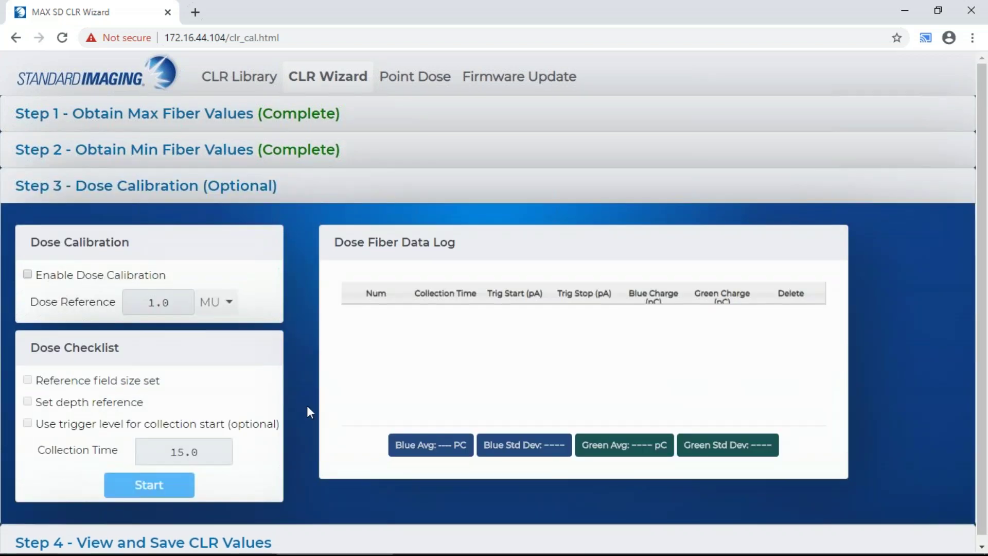
pyautogui.click(28, 275)
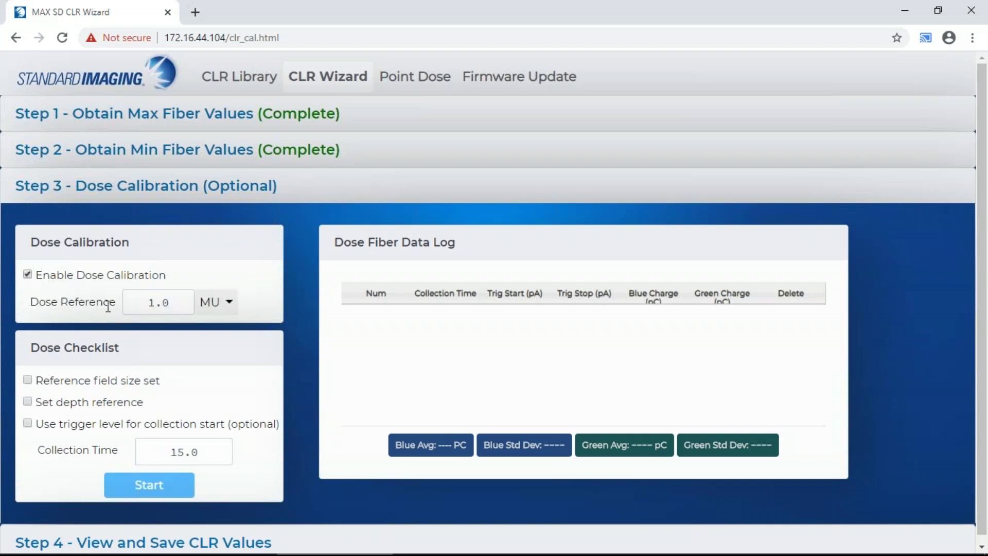
pyautogui.click(154, 304)
pyautogui.write('00')
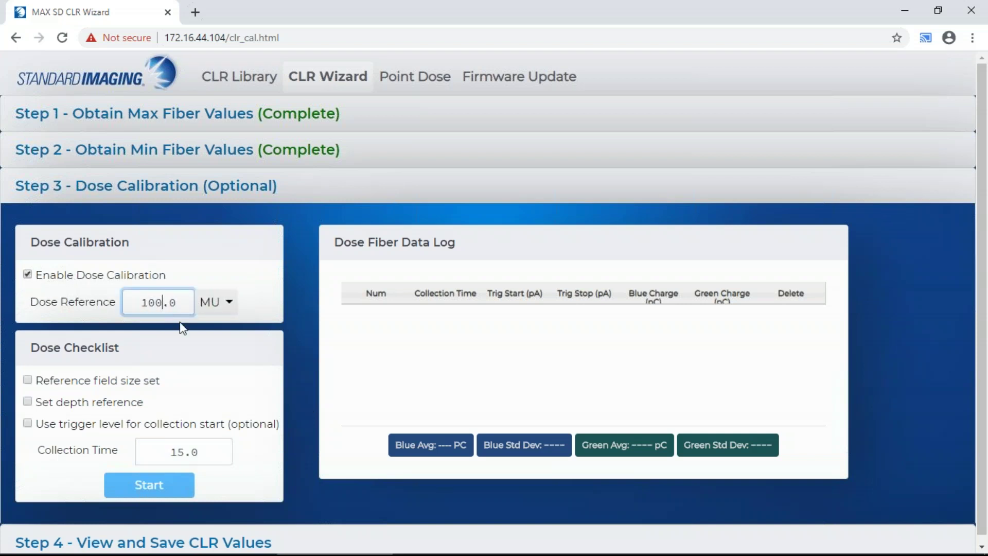
pyautogui.click(227, 304)
pyautogui.click(225, 404)
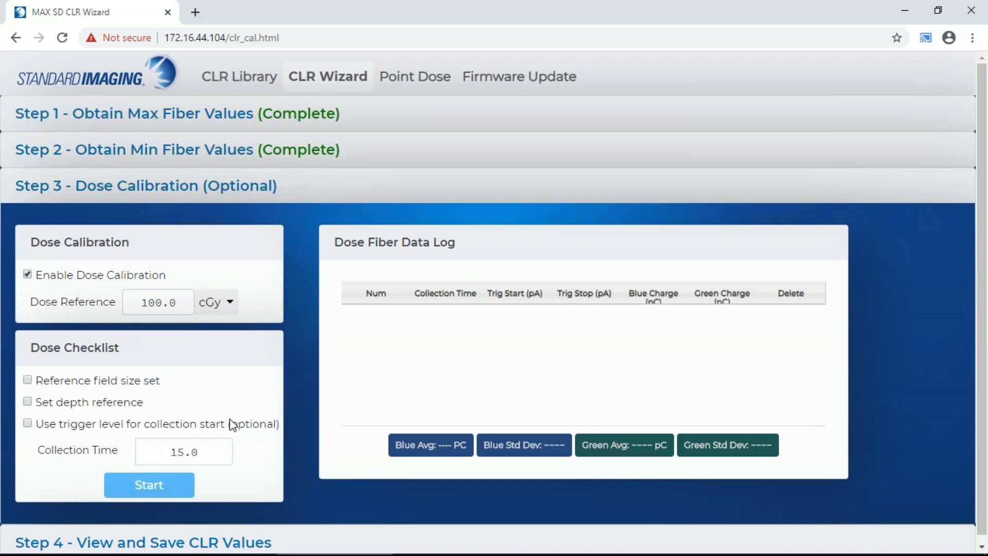
pyautogui.click(27, 424)
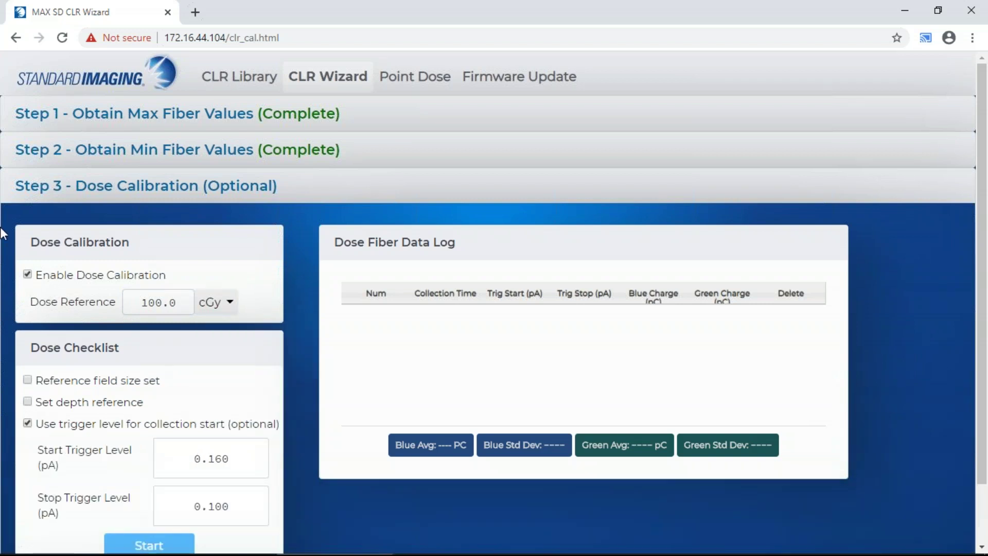
# Turn dose calibration back off and expand Step 4 showing the computed CLR -0.7401.
pyautogui.click(27, 274)
pyautogui.click(148, 186)
pyautogui.click(170, 226)
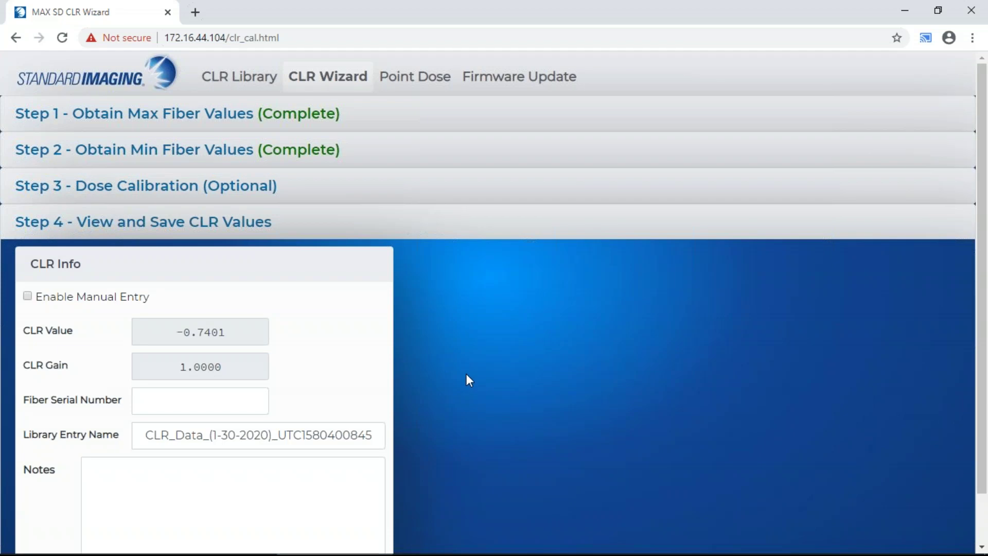
# Scroll back up, visit the CLR Library, then move on to the Point Dose page.
pyautogui.scroll(-1, 467, 374)
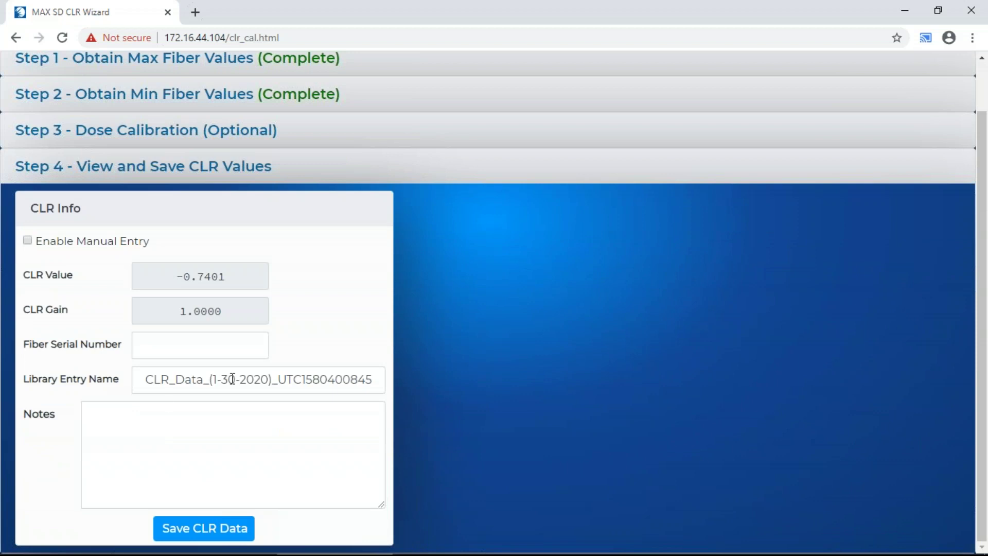
pyautogui.scroll(1, 512, 425)
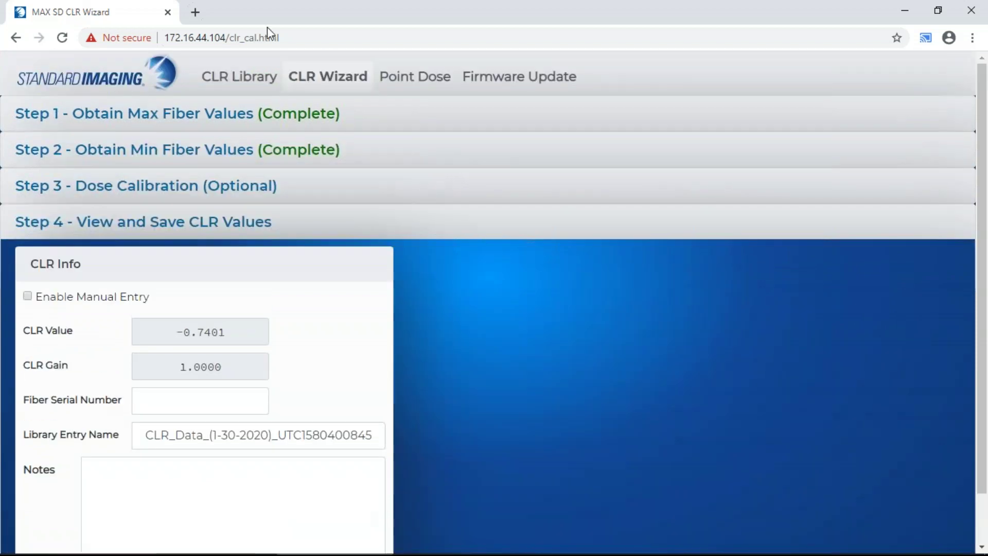
pyautogui.click(258, 81)
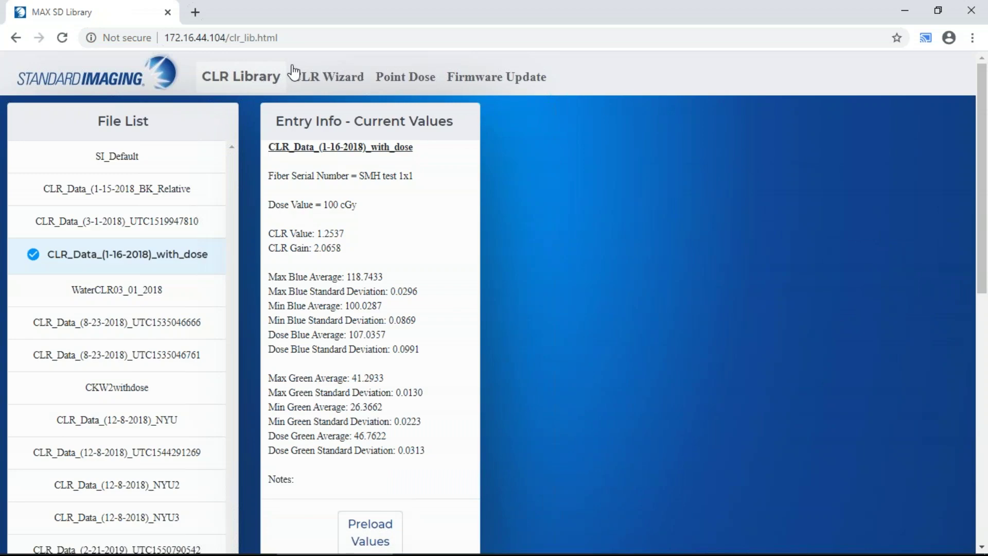
pyautogui.click(409, 78)
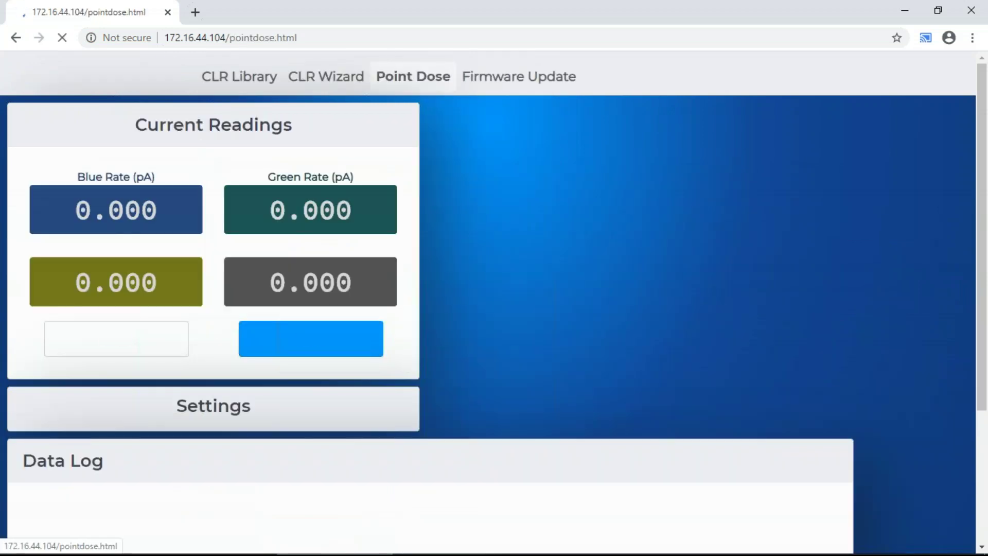
# Zoom the Point Dose page to 75% and zero the blue and green channel readings.
pyautogui.hotkey('ctrl', '-')
pyautogui.hotkey('ctrl', '-')
pyautogui.hotkey('ctrl', '-')
pyautogui.hotkey('ctrl', '-')
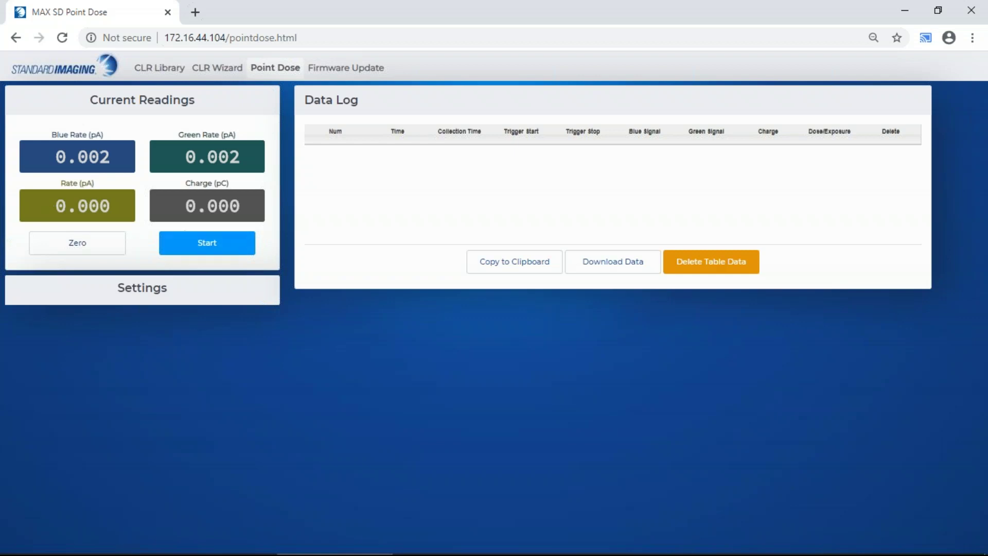
pyautogui.click(75, 245)
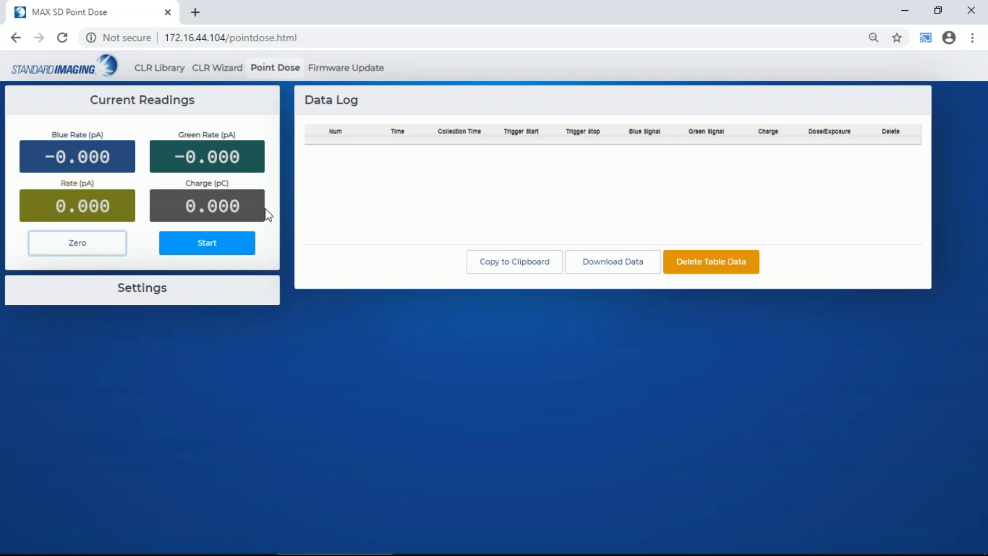
# Collect one 2-second Timed charge reading (0.0037 pC), then return to the CLR Library.
pyautogui.click(131, 293)
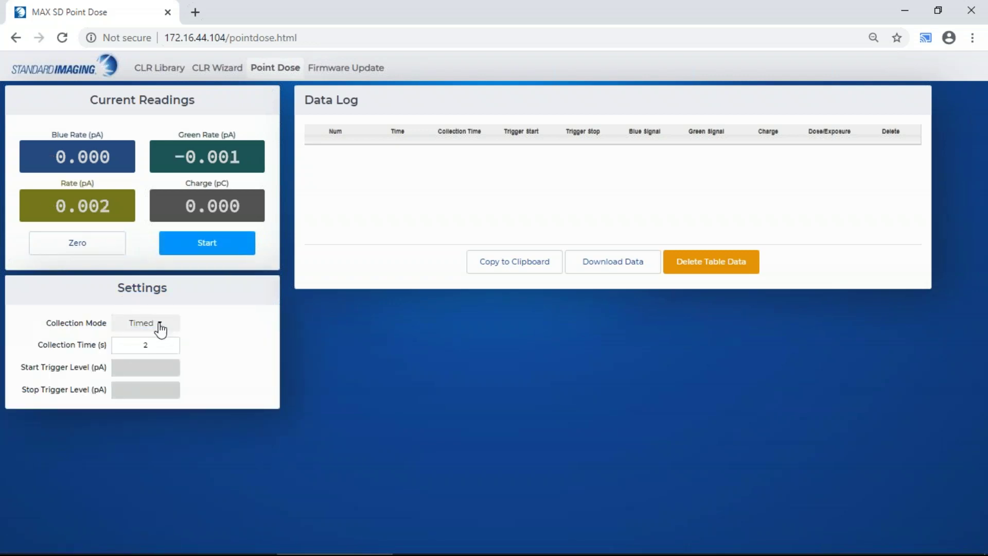
pyautogui.click(162, 330)
pyautogui.click(234, 342)
pyautogui.click(242, 252)
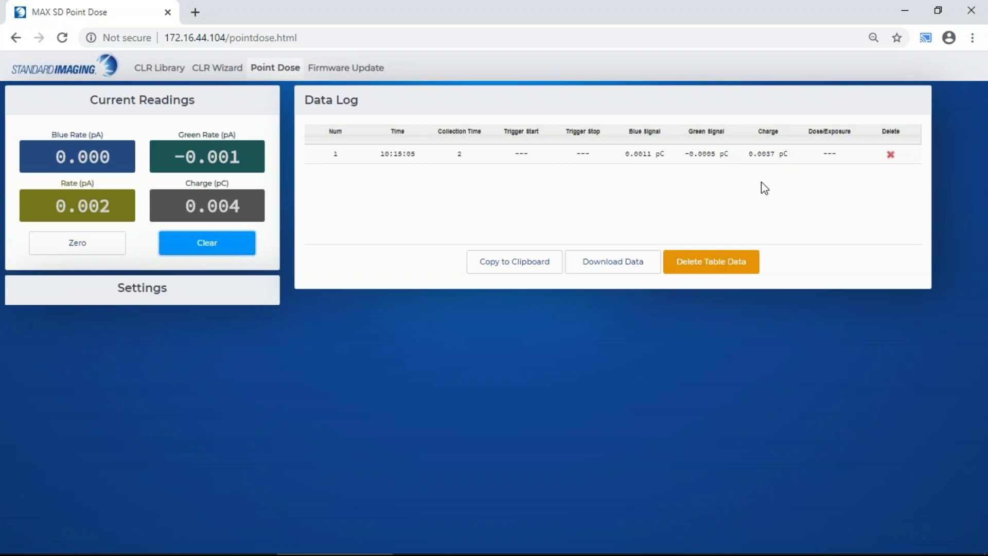
pyautogui.click(158, 69)
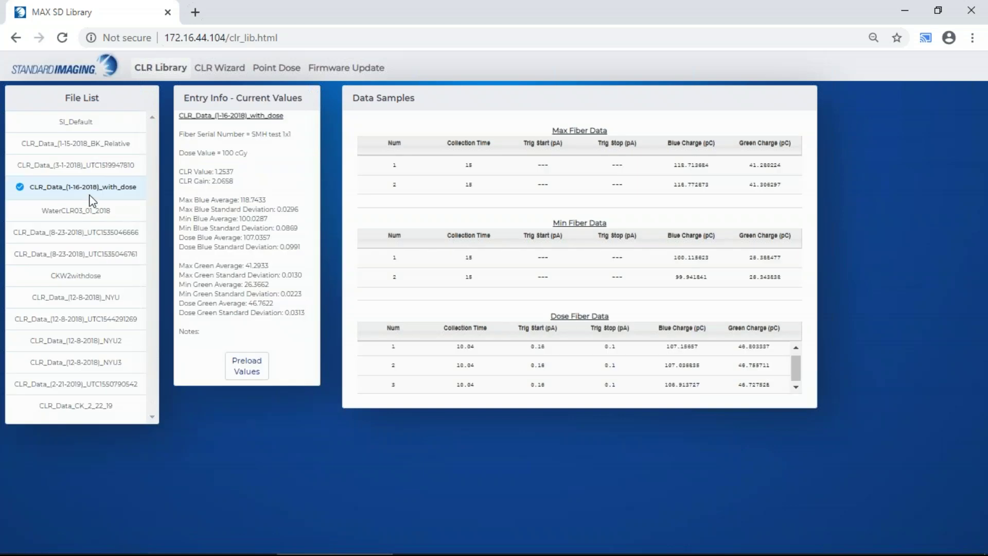
# Preview the 3-1-2018, with_dose and SI_Default library entries, then return to Point Dose.
pyautogui.click(68, 165)
pyautogui.click(83, 187)
pyautogui.click(73, 119)
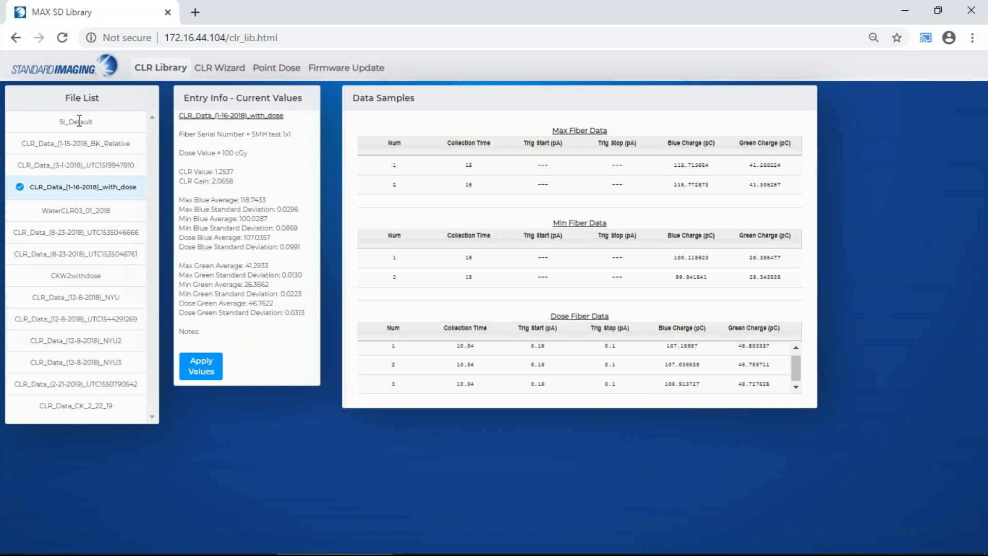
pyautogui.click(285, 79)
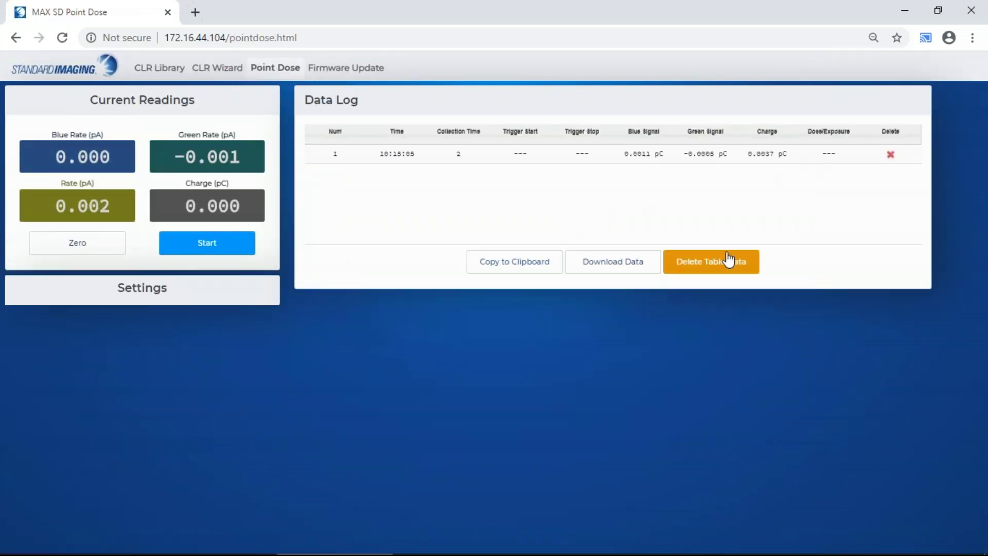
# Log a second 2-second reading (0.0057 pC) and download the log as data (1).csv.
pyautogui.click(221, 249)
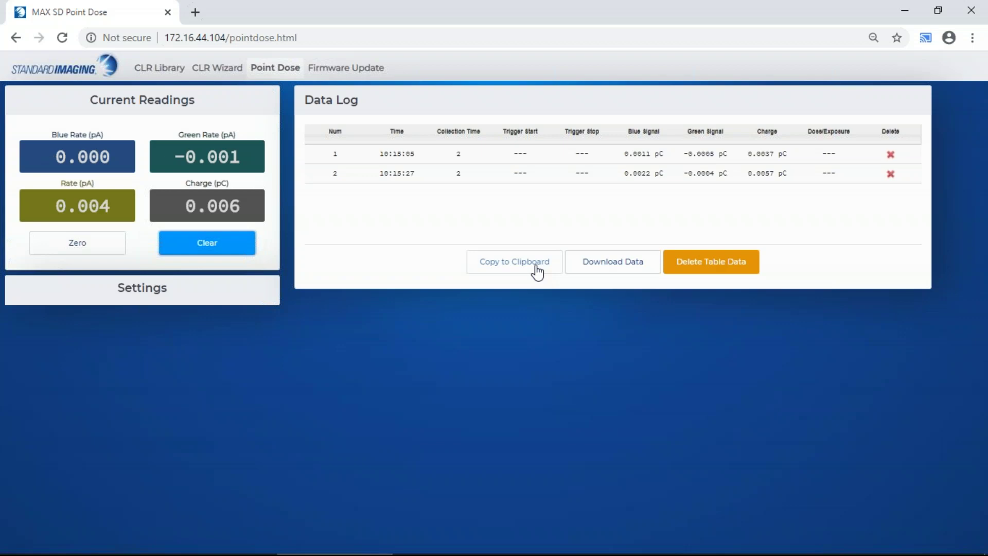
pyautogui.click(621, 264)
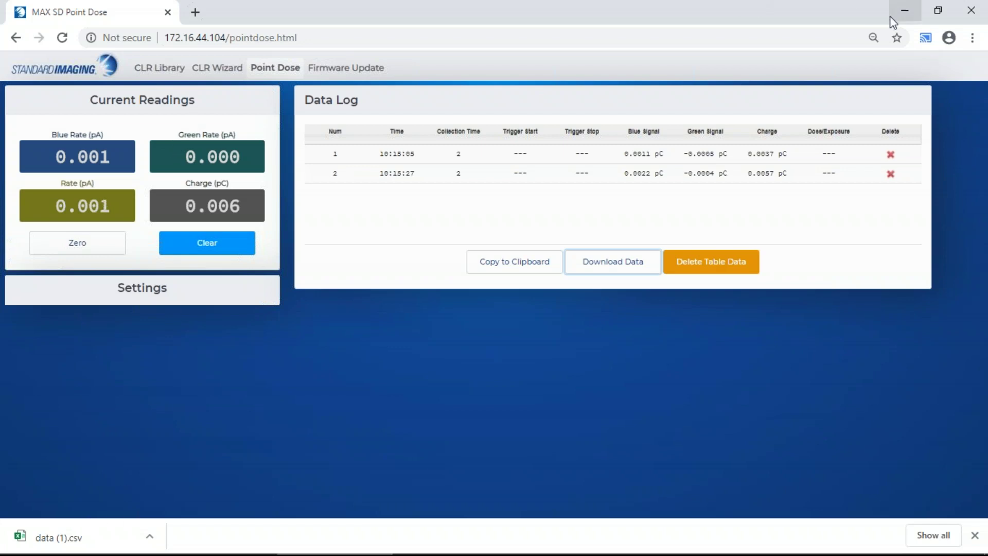
# Bring W2 webinar.pptx forward and run the slide show from closing slide 10.
pyautogui.moveTo(343, 554)
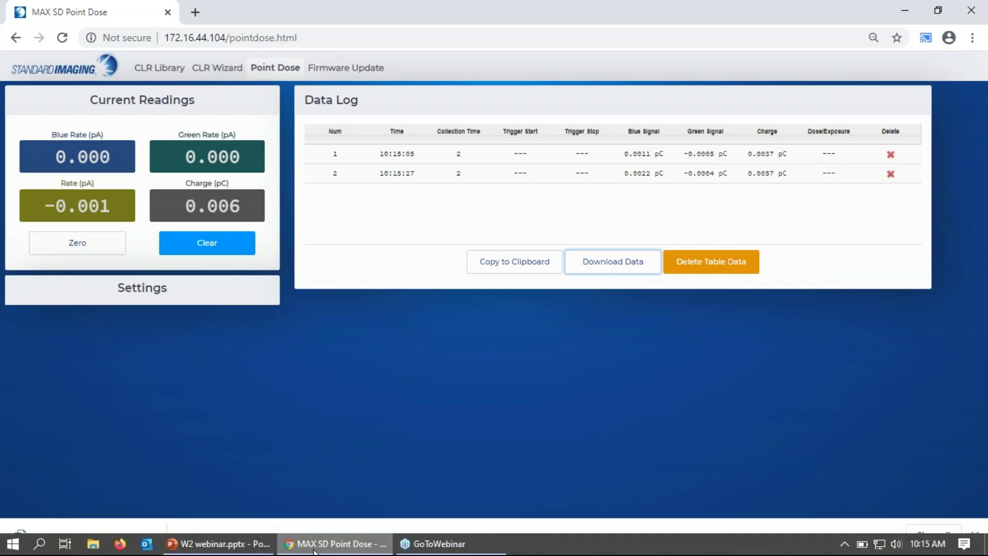
pyautogui.click(240, 549)
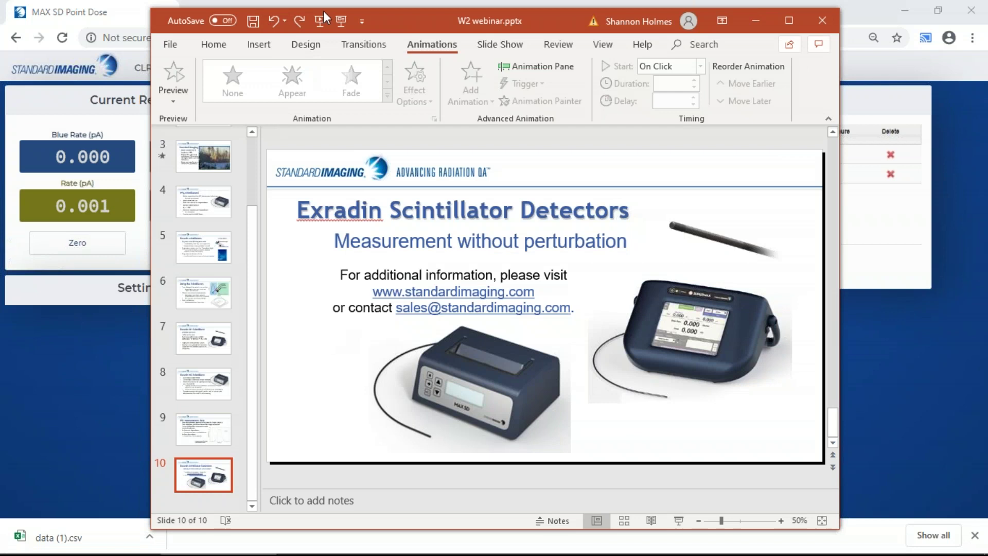
pyautogui.click(347, 19)
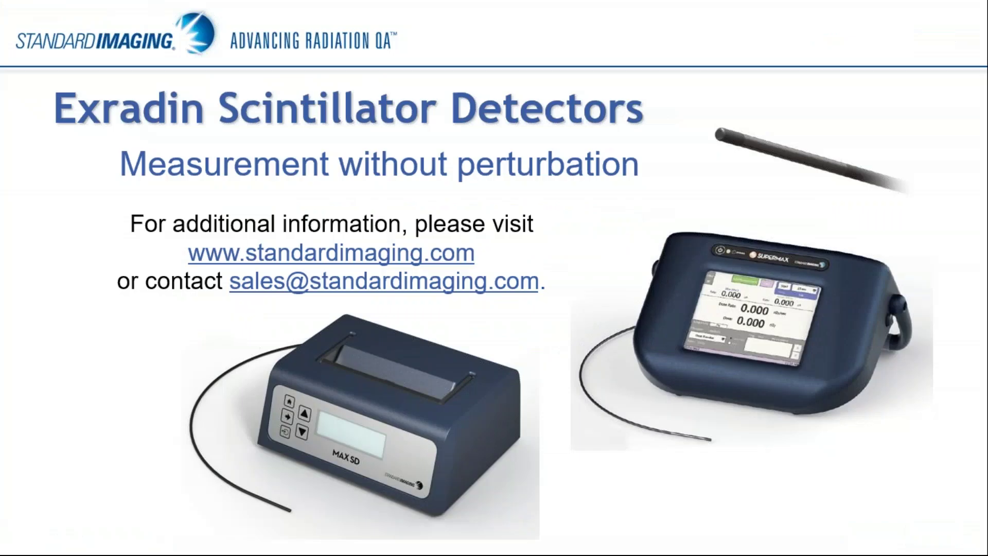